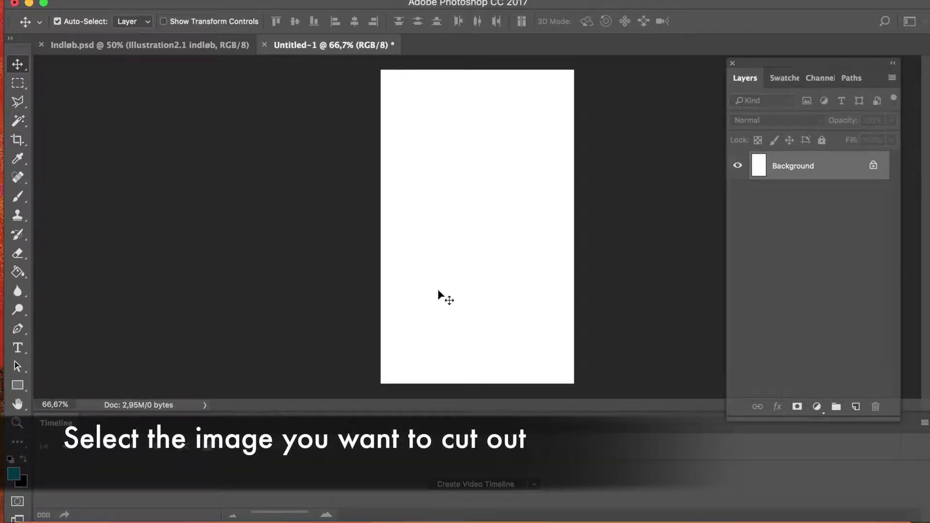
# Place 1CABC615-E774…CBA.jpg onto the Untitled-1 canvas as its own layer and commit it
pyautogui.press('F11')
pyautogui.moveTo(629, 275); pyautogui.dragTo(479, 201)
pyautogui.press('F11')
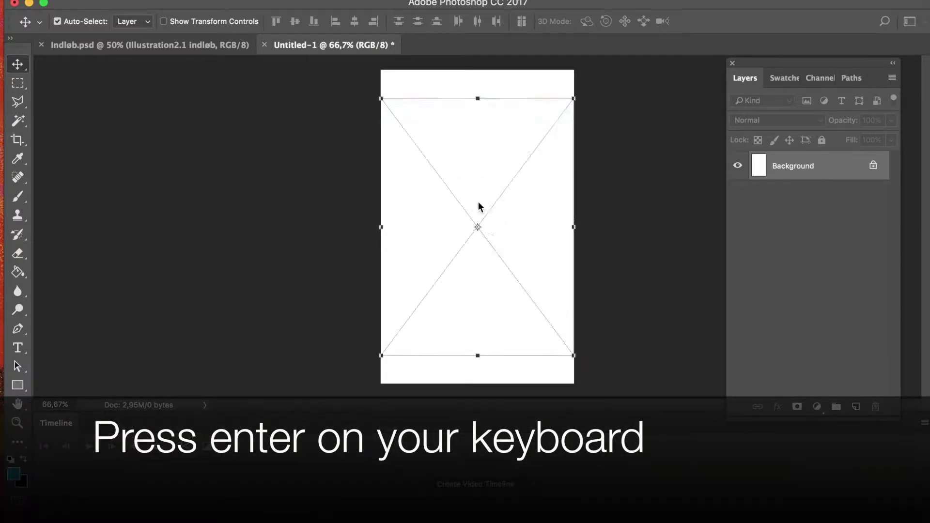
pyautogui.press('Return')
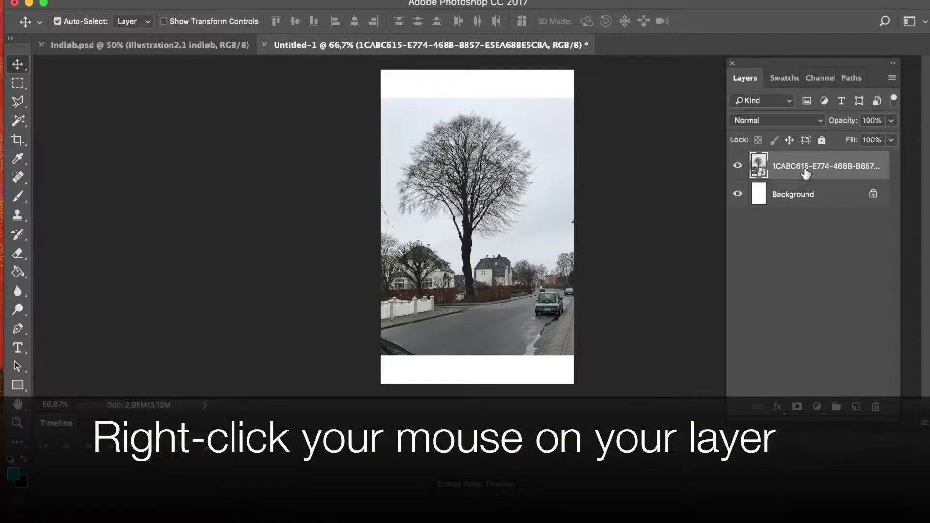
# Rasterize the placed tree photo layer into an ordinary pixel layer
pyautogui.rightClick(809, 173)
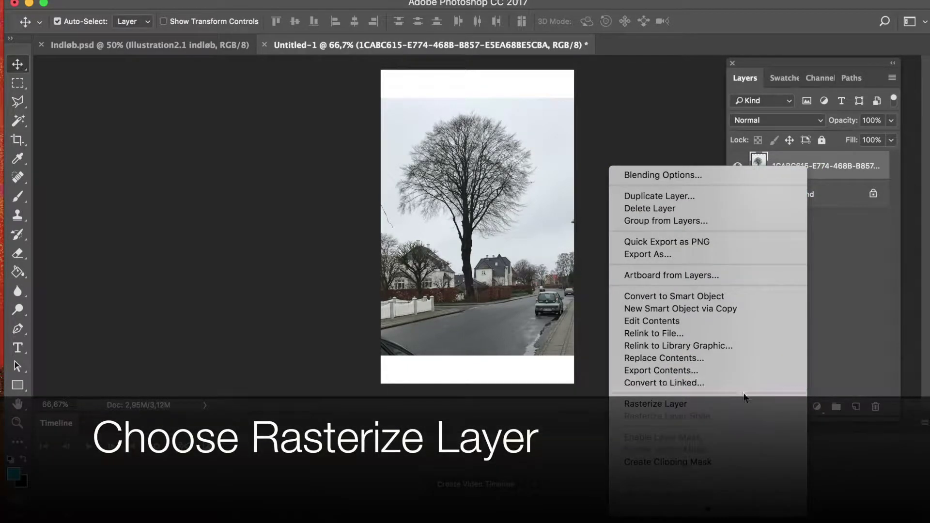
pyautogui.click(742, 405)
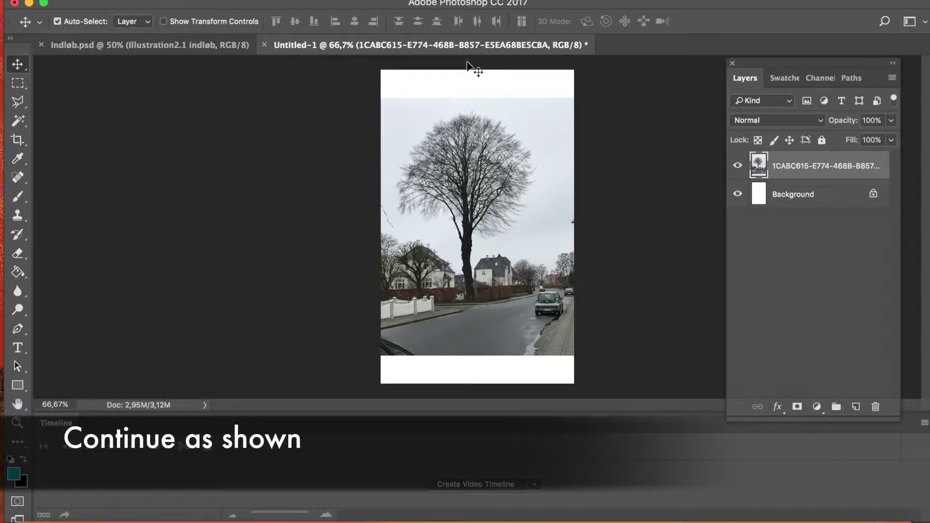
pyautogui.click(18, 122)
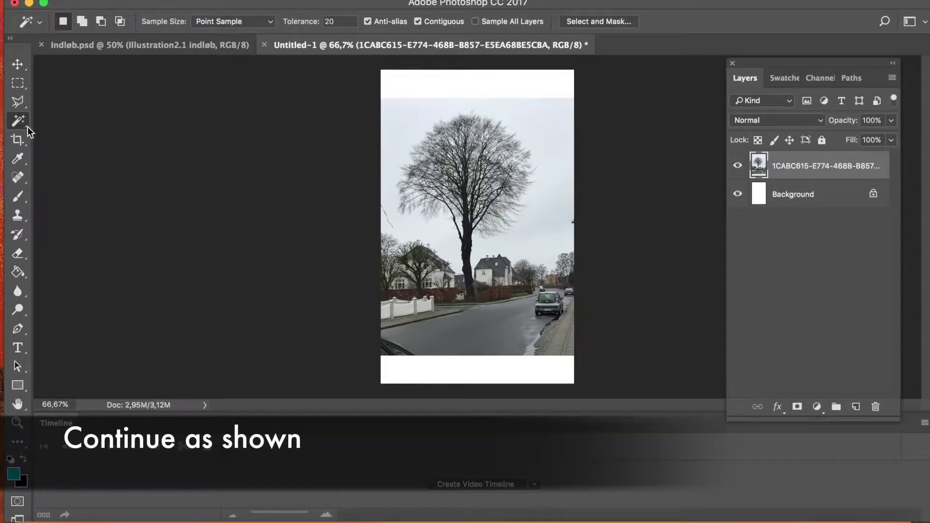
# Magic-wand and delete the grey sky, including similar sky patches between the branches at 400%
pyautogui.click(414, 122)
pyautogui.press('Delete')
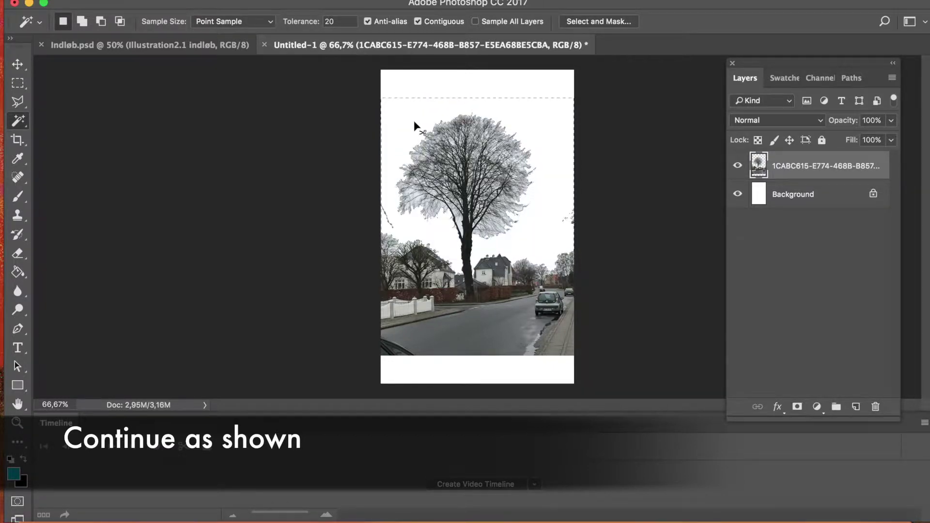
pyautogui.hotkey('ctrl', '1')
pyautogui.hotkey('ctrl', '+')
pyautogui.hotkey('ctrl', '+')
pyautogui.hotkey('ctrl', '+')
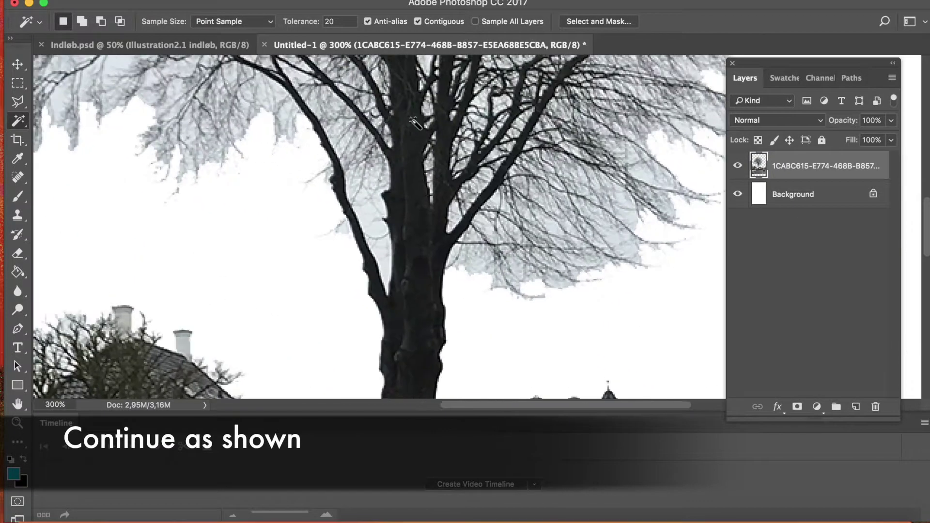
pyautogui.click(367, 219)
pyautogui.click(320, 1)
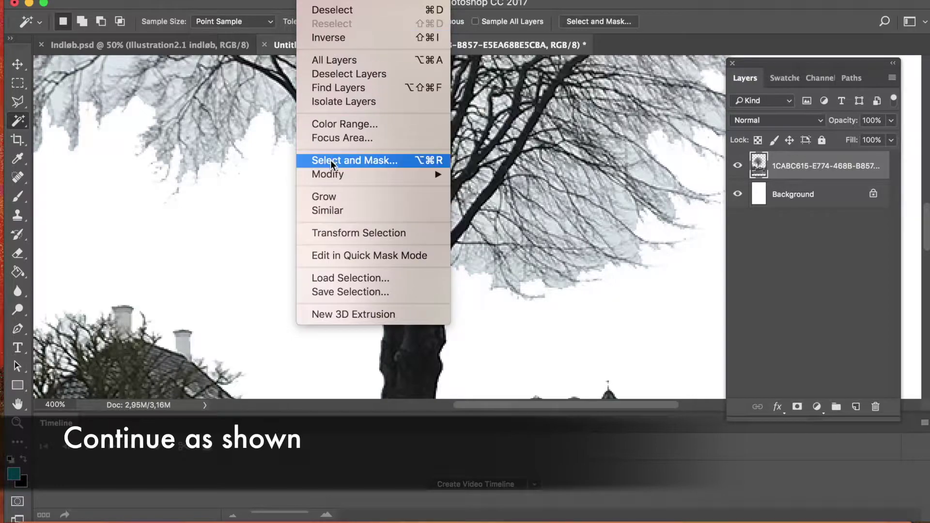
pyautogui.click(333, 210)
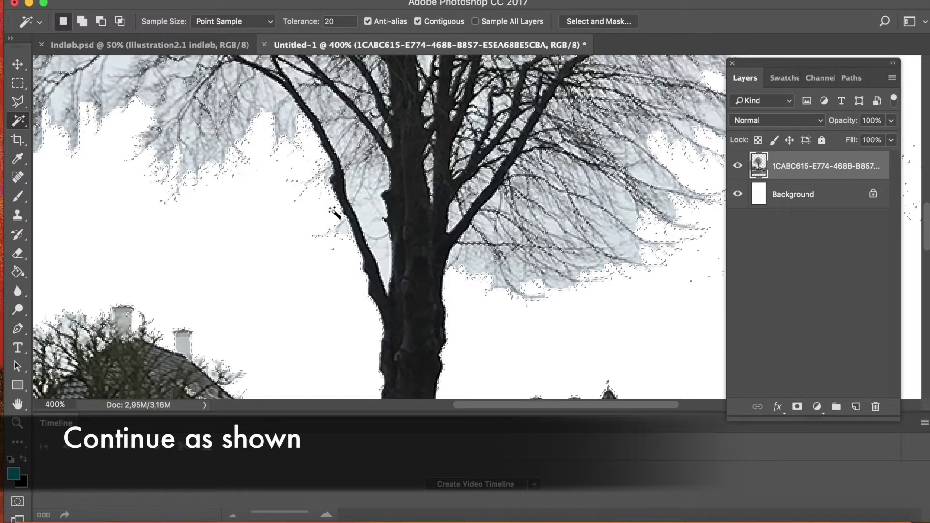
pyautogui.hotkey('ctrl', '-')
pyautogui.hotkey('ctrl', '-')
pyautogui.hotkey('ctrl', '-')
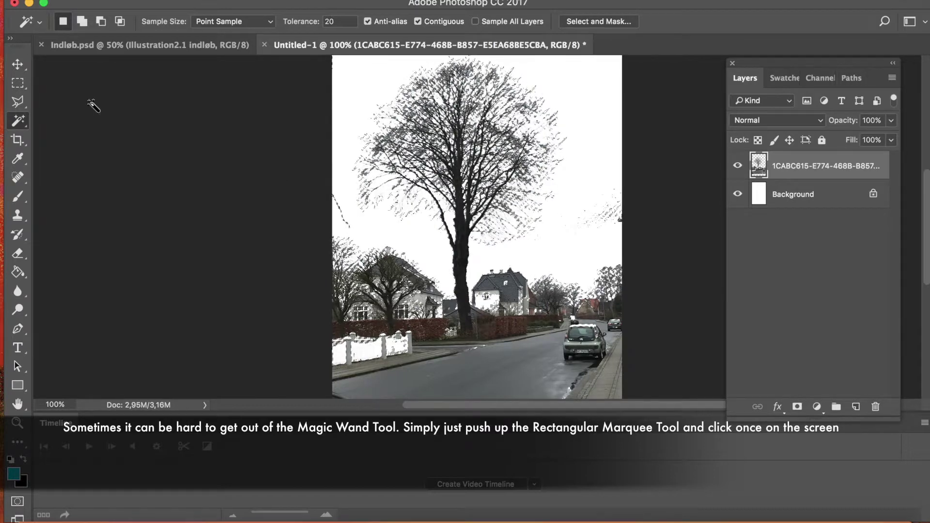
# Deselect, then erase the houses and the lower-left and bottom areas of the photo
pyautogui.press('m')
pyautogui.click(395, 264)
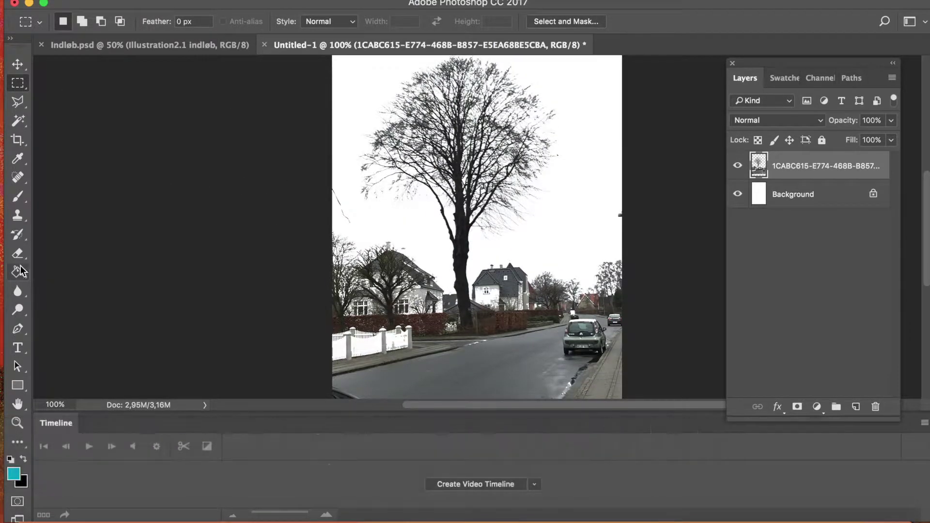
pyautogui.click(17, 253)
pyautogui.click(361, 295)
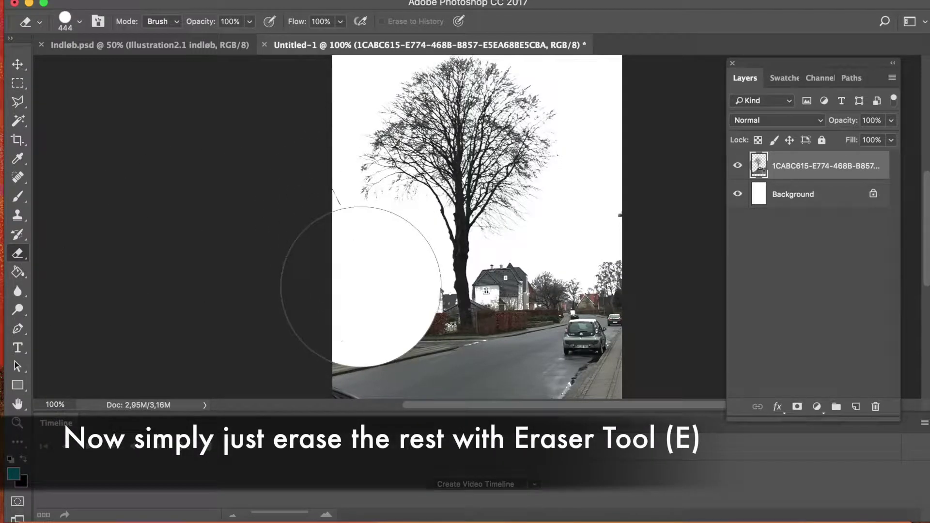
pyautogui.scroll(-4, 346, 332)
pyautogui.scroll(-2, 344, 332)
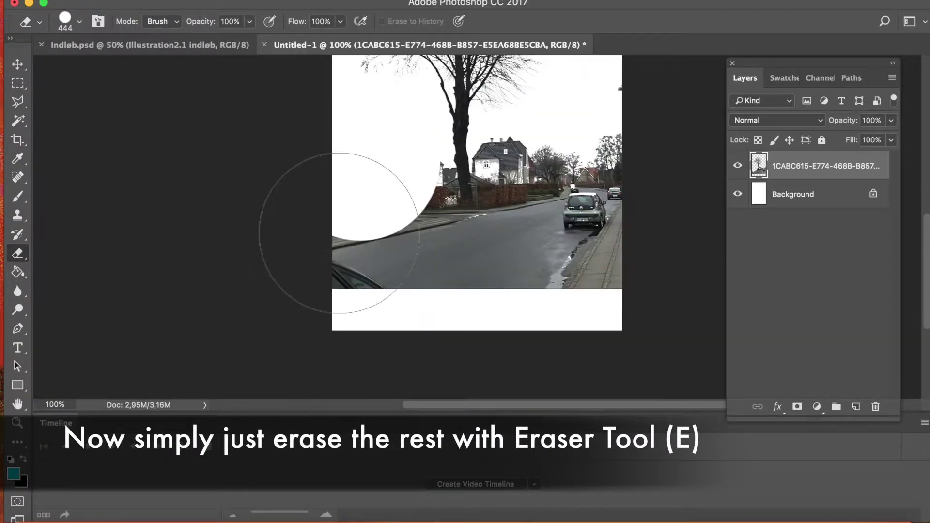
pyautogui.click(363, 249)
pyautogui.click(506, 307)
# Erase the car, road and houses around the trunk, setting the eraser to 94 px
pyautogui.click(583, 222)
pyautogui.scroll(2, 583, 222)
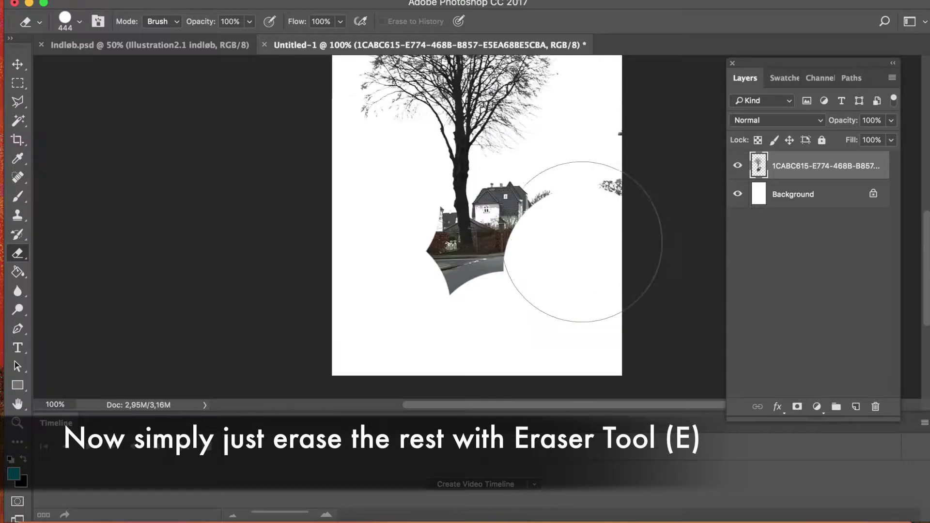
pyautogui.click(564, 225)
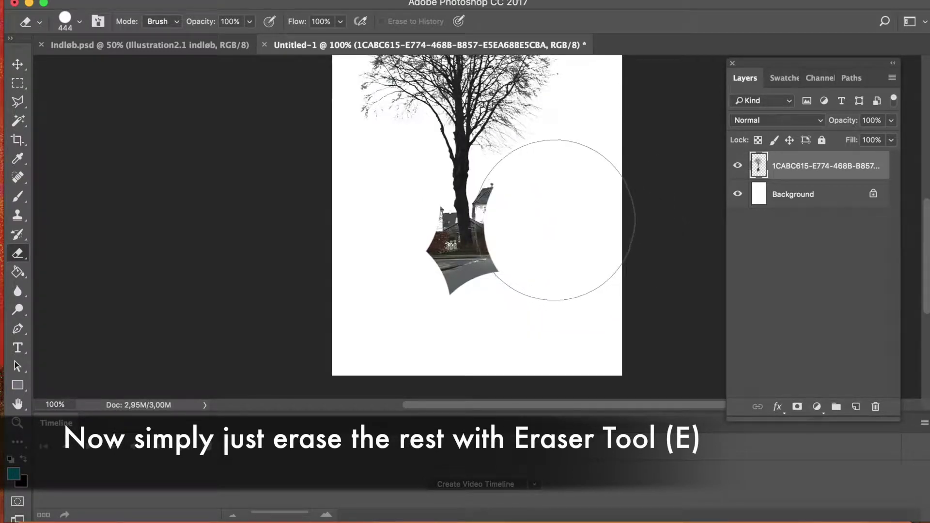
pyautogui.click(551, 217)
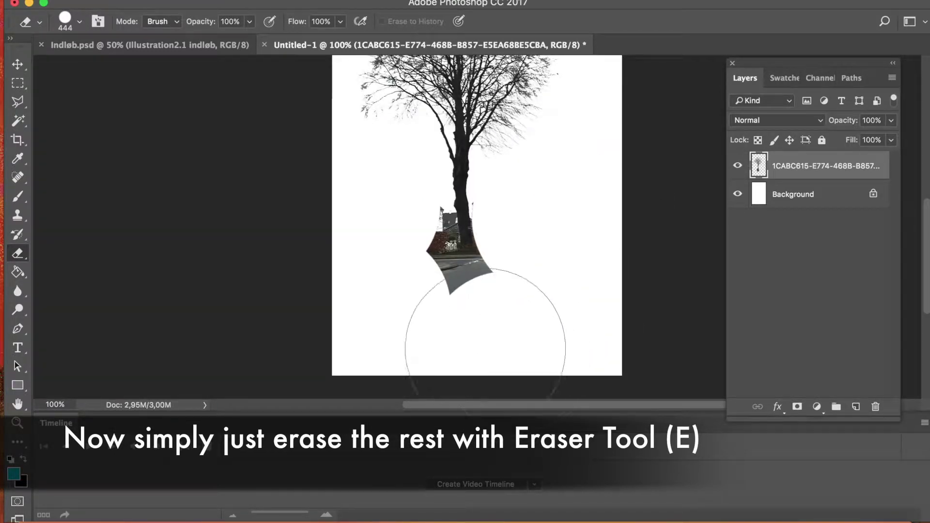
pyautogui.click(471, 331)
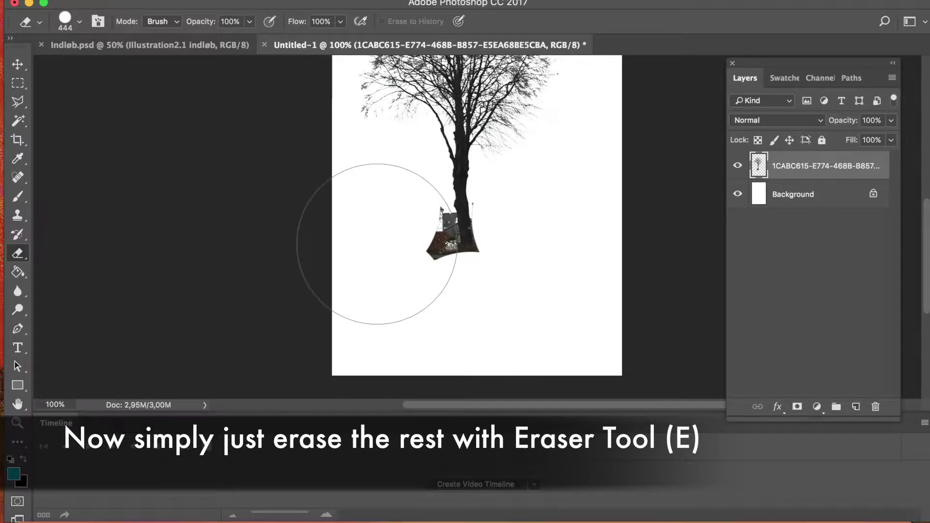
pyautogui.click(378, 246)
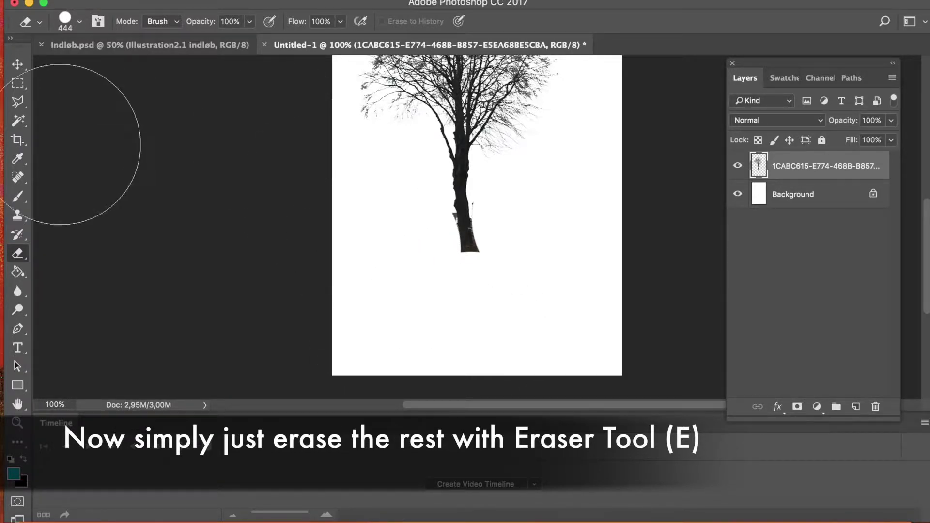
pyautogui.click(80, 21)
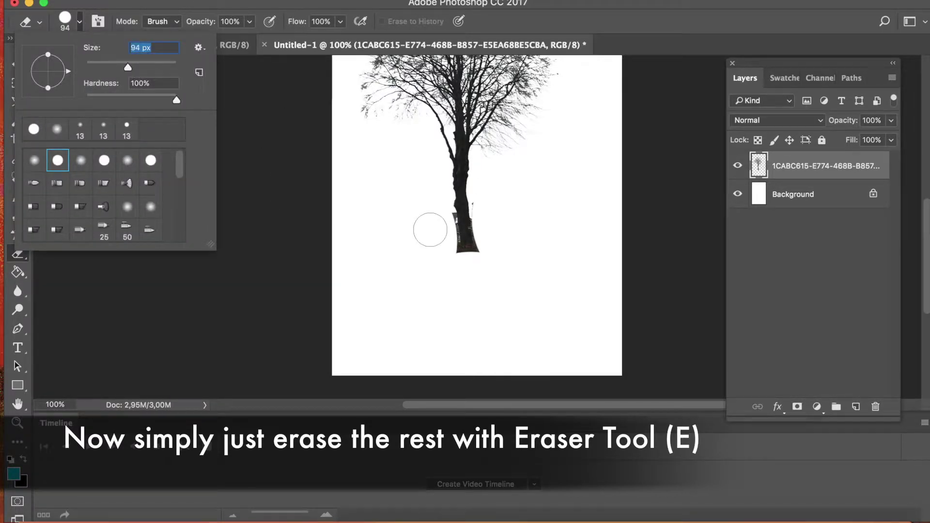
# At 400%, erase the leftover fragments along both trunk edges and its bottom-right corner
pyautogui.hotkey('ctrl', '+')
pyautogui.hotkey('ctrl', '+')
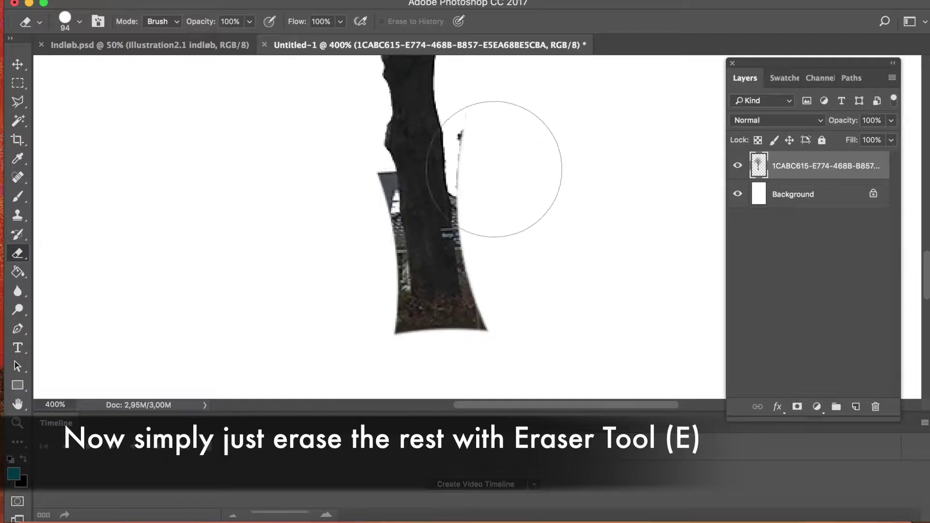
pyautogui.moveTo(516, 154); pyautogui.dragTo(534, 262)
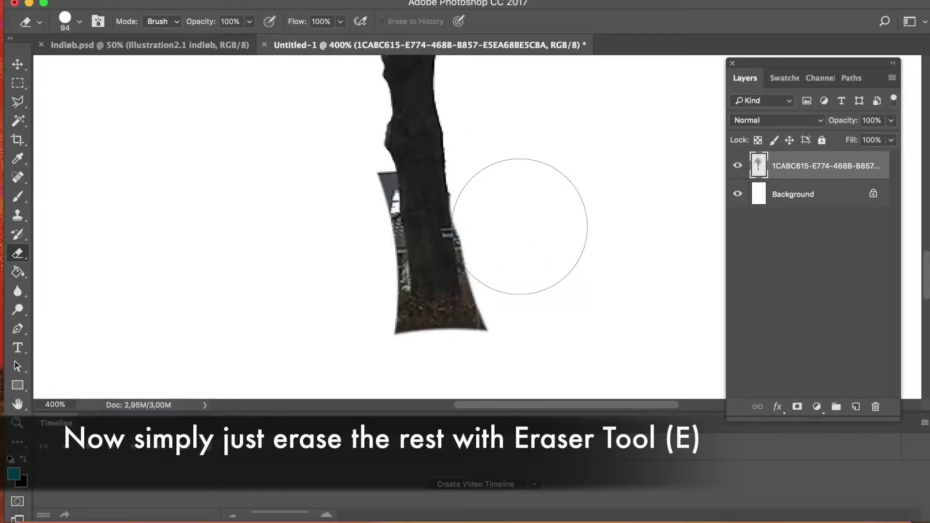
pyautogui.scroll(-2, 533, 262)
pyautogui.moveTo(523, 220); pyautogui.dragTo(539, 275)
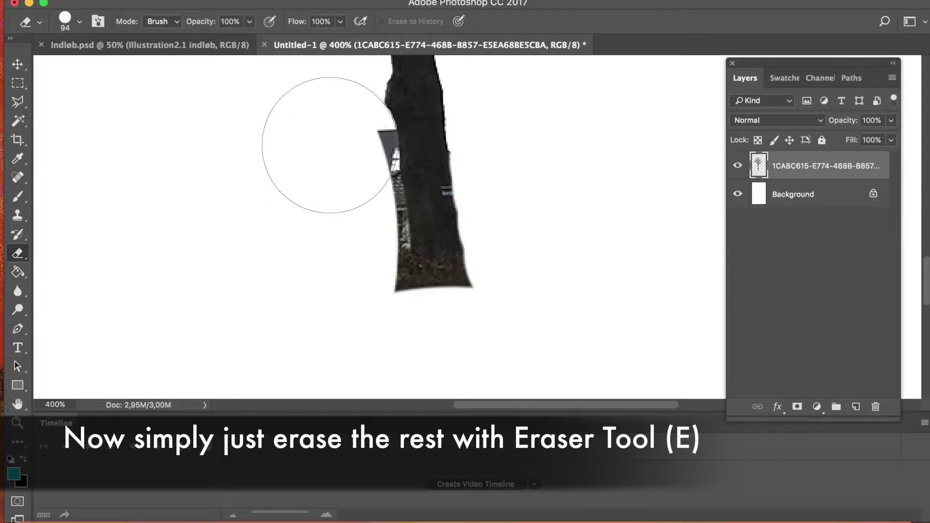
pyautogui.moveTo(331, 147)
pyautogui.mouseDown()
pyautogui.moveTo(321, 166)
pyautogui.moveTo(334, 198)
pyautogui.mouseUp()
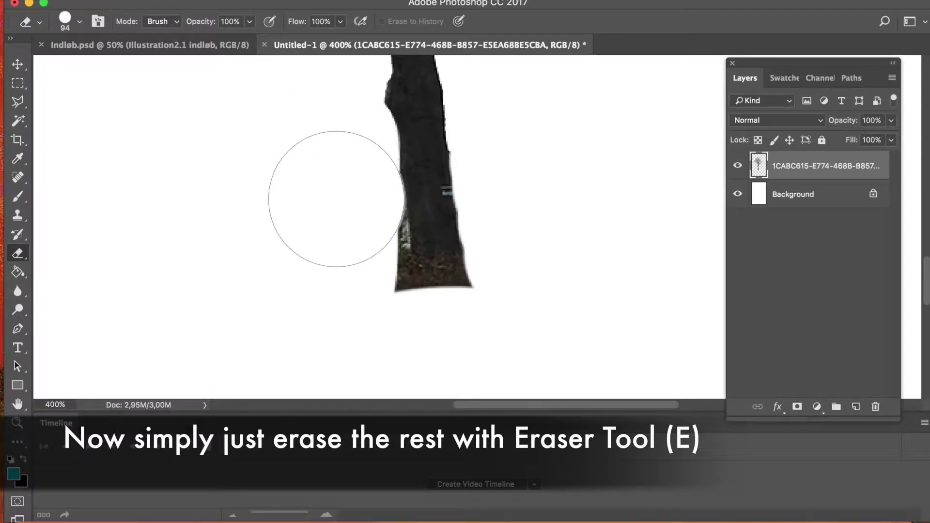
pyautogui.moveTo(332, 224); pyautogui.dragTo(336, 281)
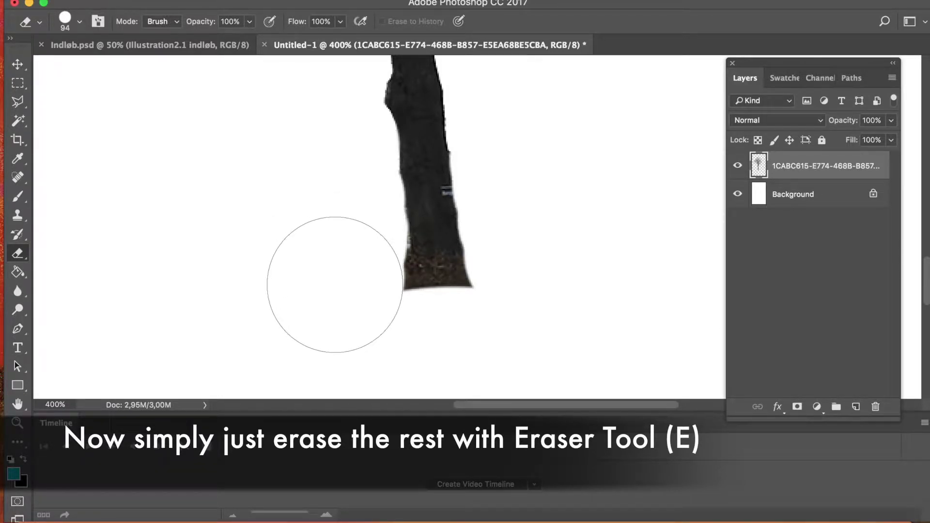
pyautogui.click(532, 291)
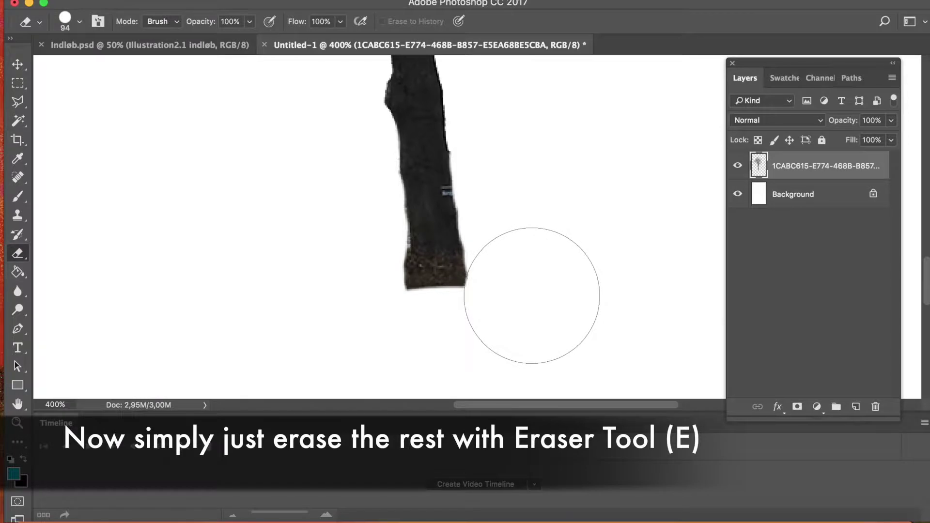
pyautogui.press(']')
# Paint over the trunk base's light speckles with the sampled dark bark colour, then zoom out
pyautogui.press('b')
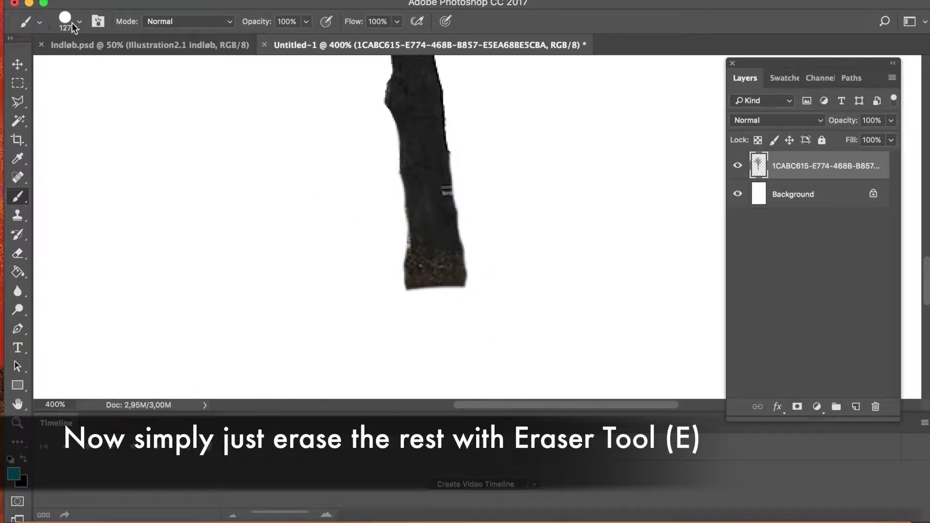
pyautogui.click(70, 26)
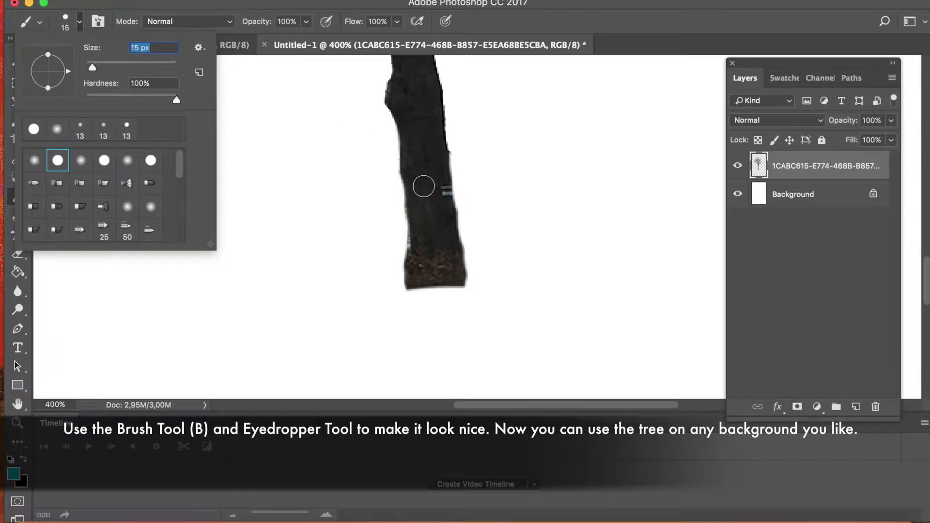
pyautogui.keyDown('alt'); pyautogui.click(441, 168); pyautogui.keyUp('alt')
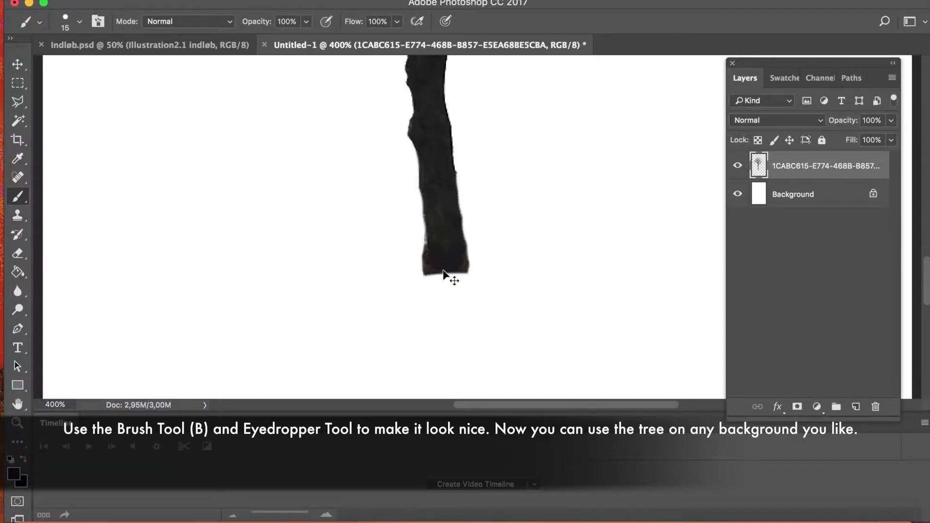
pyautogui.scroll(-2, 442, 269)
pyautogui.scroll(-2, 443, 270)
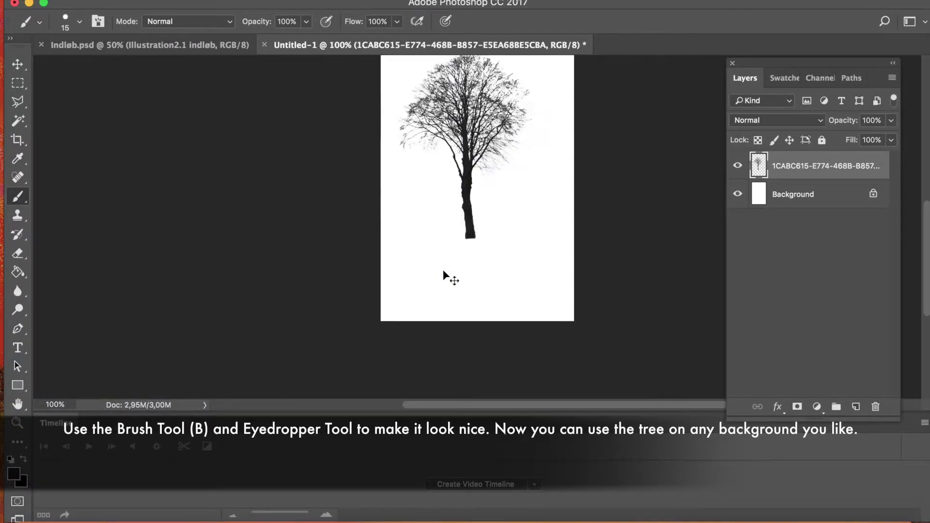
pyautogui.scroll(-1, 443, 269)
# Shift the tree slightly right and down and set the foreground colour to dark red #862525
pyautogui.press('v')
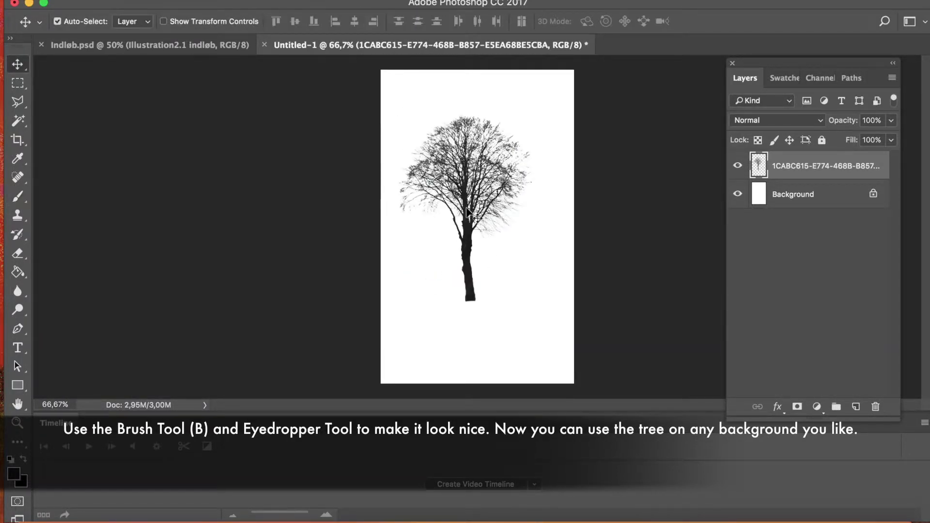
pyautogui.moveTo(467, 183); pyautogui.dragTo(486, 191)
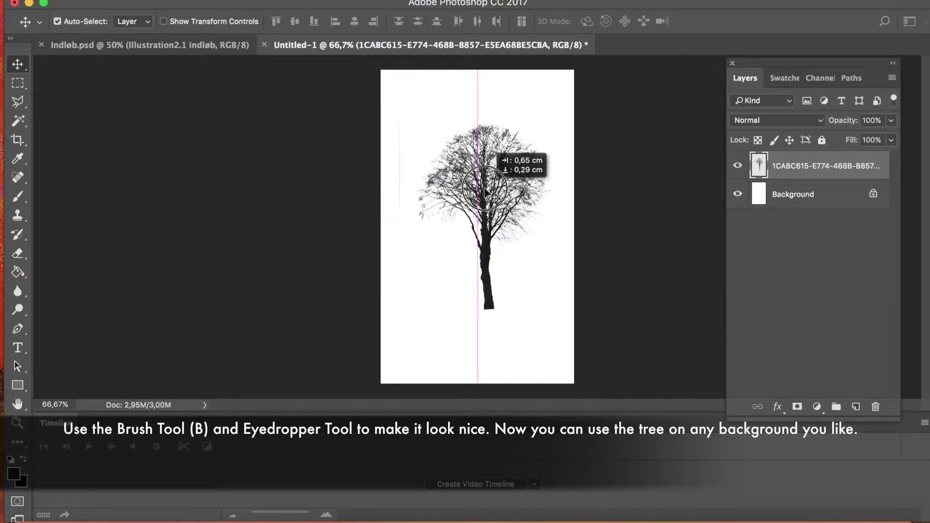
pyautogui.click(760, 203)
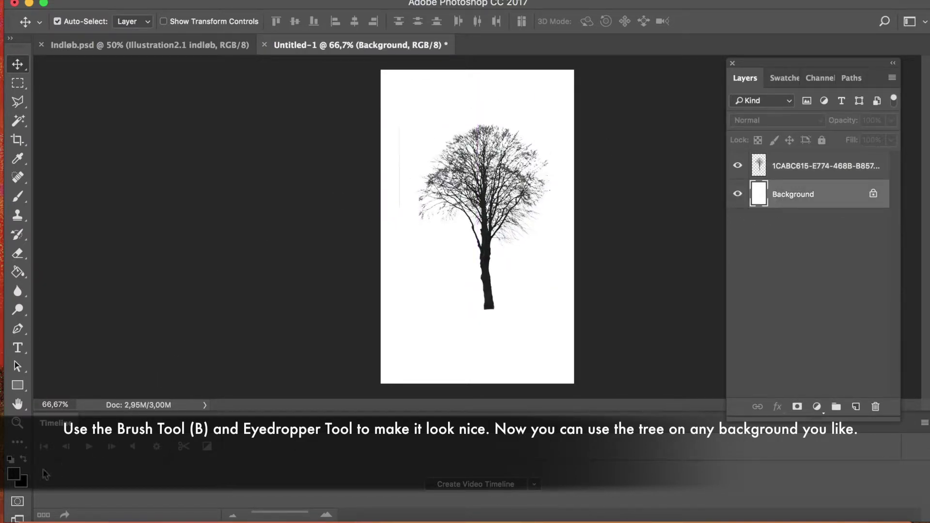
pyautogui.click(13, 475)
pyautogui.click(412, 215)
pyautogui.click(574, 122)
pyautogui.press('h')
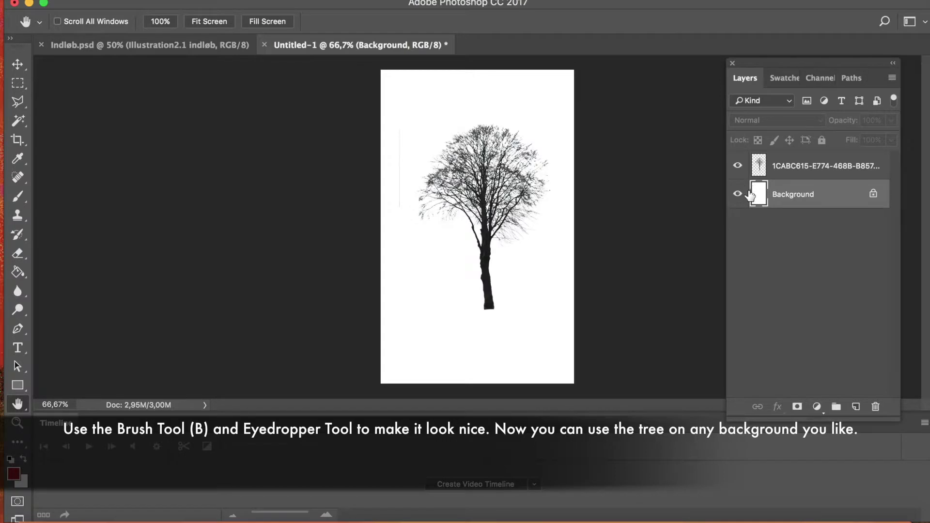
# Fill the Background layer dark red and nudge the tree slightly left and down
pyautogui.press('g')
pyautogui.click(519, 289)
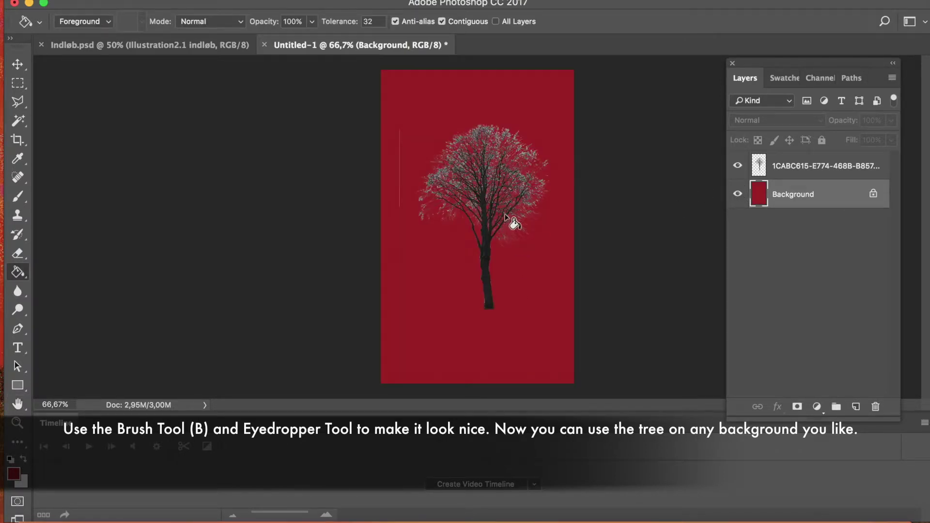
pyautogui.press('v')
pyautogui.moveTo(485, 183); pyautogui.dragTo(478, 193)
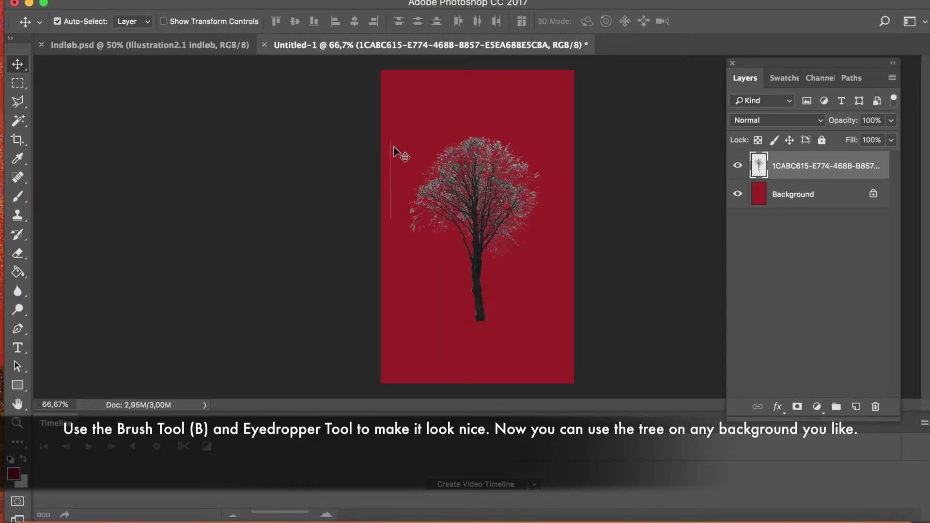
# Erase the thin vertical line left of the tree, hide the Background, and move the tree up
pyautogui.press('f')
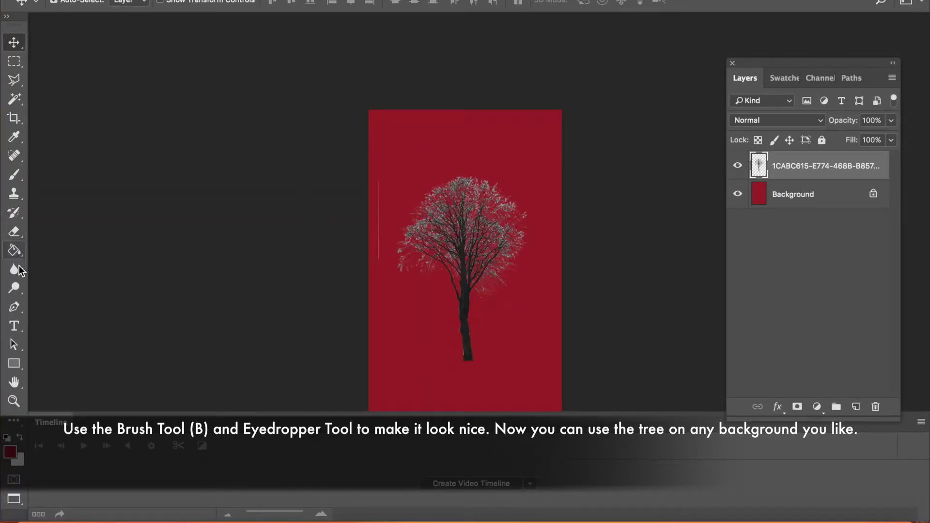
pyautogui.click(16, 235)
pyautogui.moveTo(378, 173); pyautogui.dragTo(378, 274)
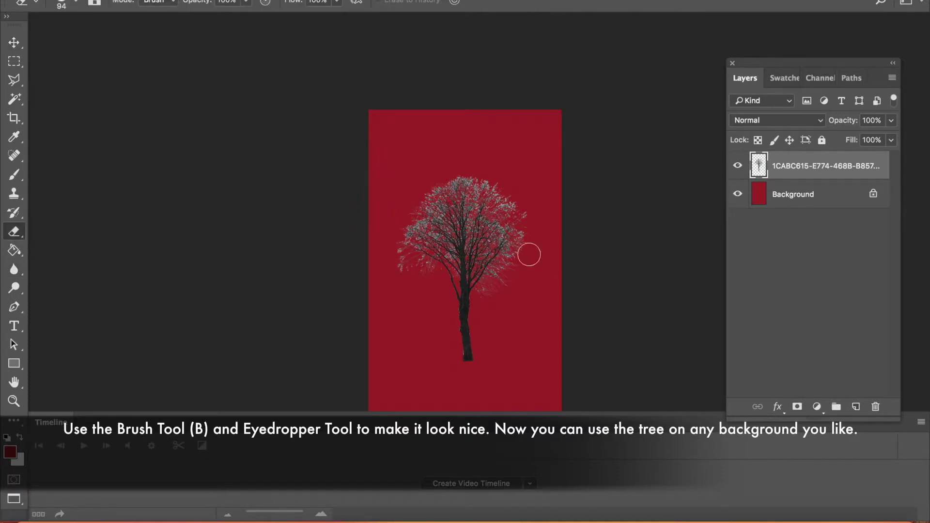
pyautogui.click(738, 194)
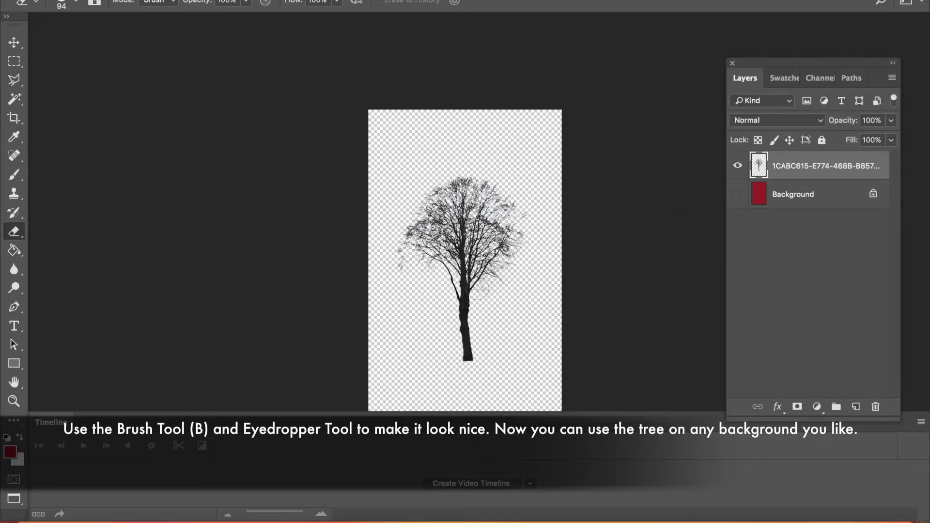
pyautogui.press('v')
pyautogui.moveTo(467, 270); pyautogui.dragTo(466, 247)
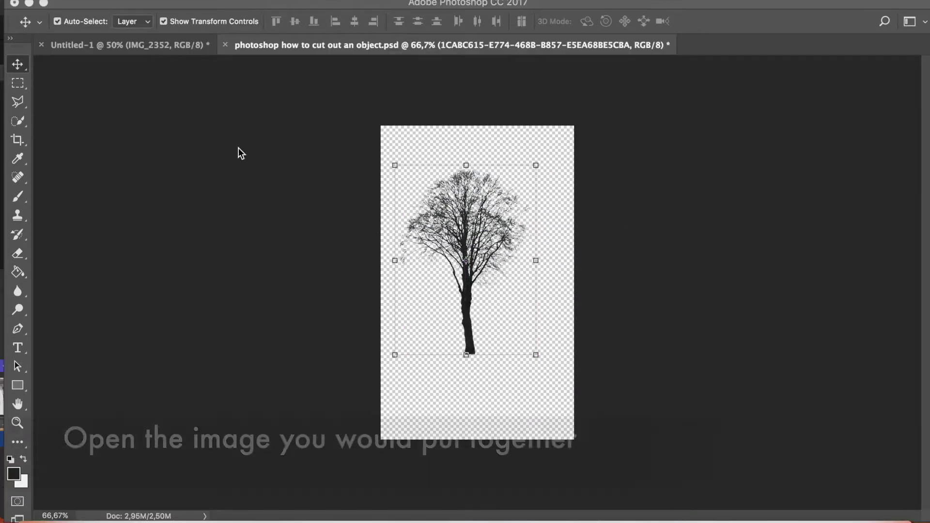
# Drag the cut-out tree from its .psd document toward the Untitled-1 street photo tab
pyautogui.press('F7')
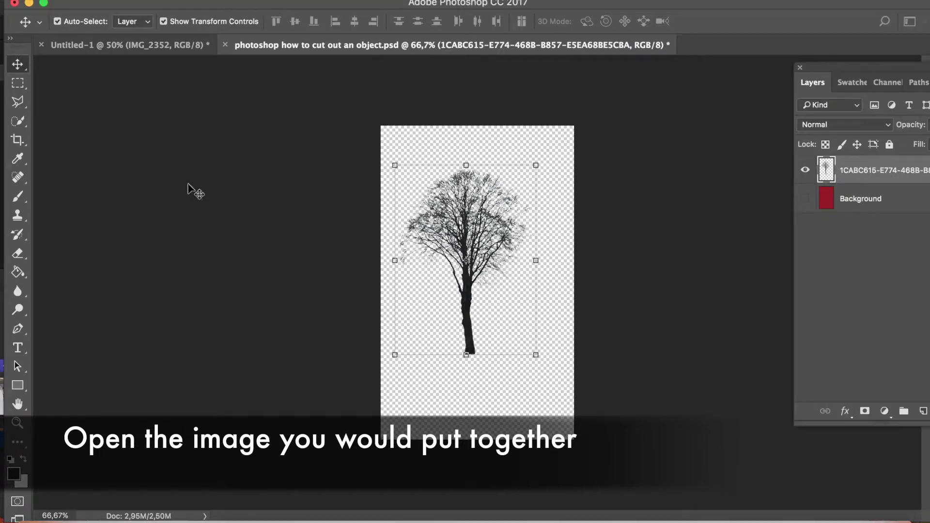
pyautogui.click(128, 48)
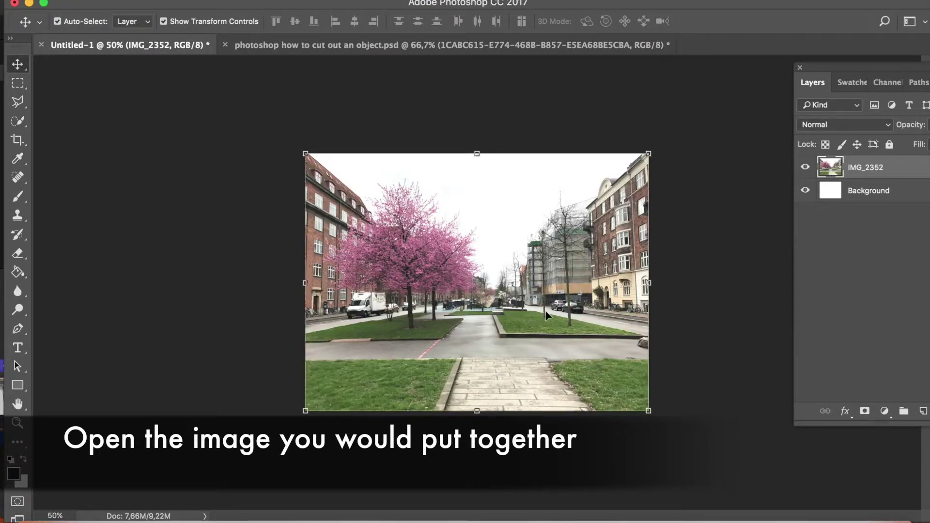
pyautogui.click(380, 46)
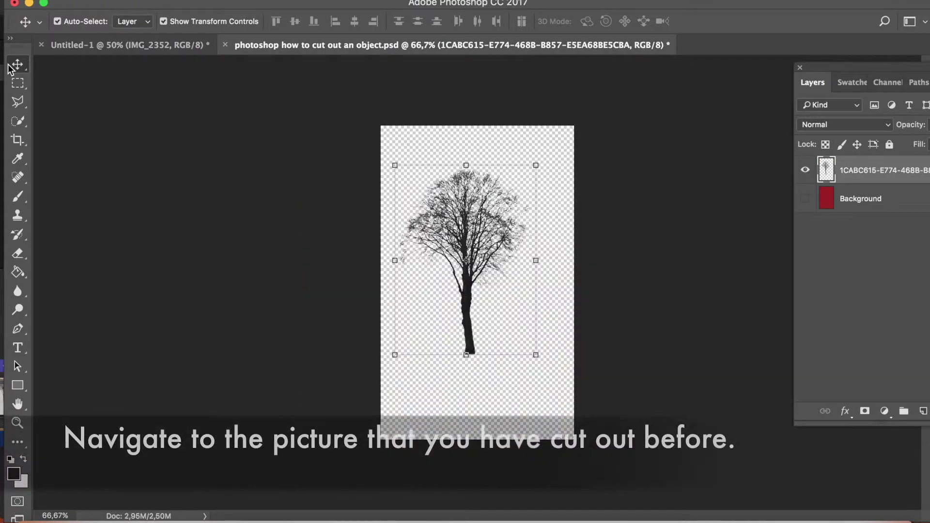
pyautogui.click(15, 70)
pyautogui.moveTo(389, 211); pyautogui.dragTo(346, 160)
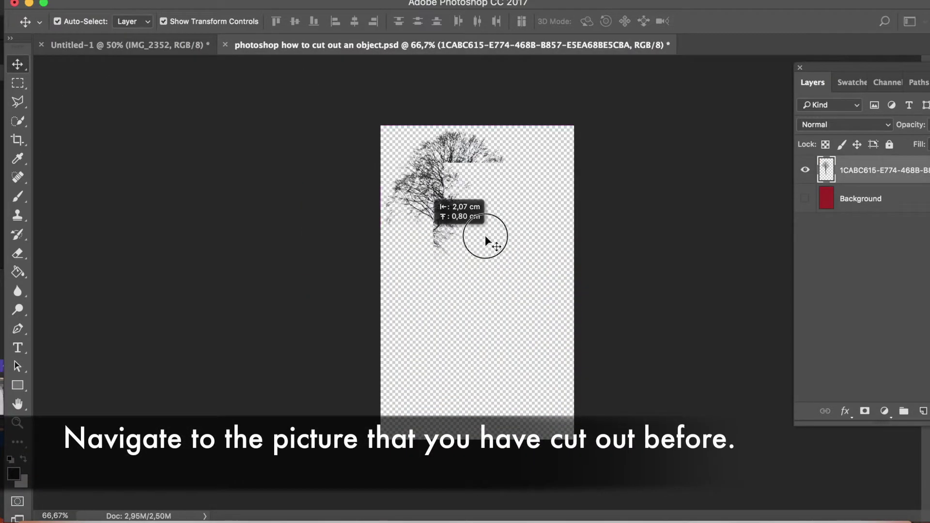
pyautogui.moveTo(346, 160)
pyautogui.mouseDown()
pyautogui.moveTo(166, 49)
pyautogui.moveTo(445, 199)
pyautogui.mouseUp()
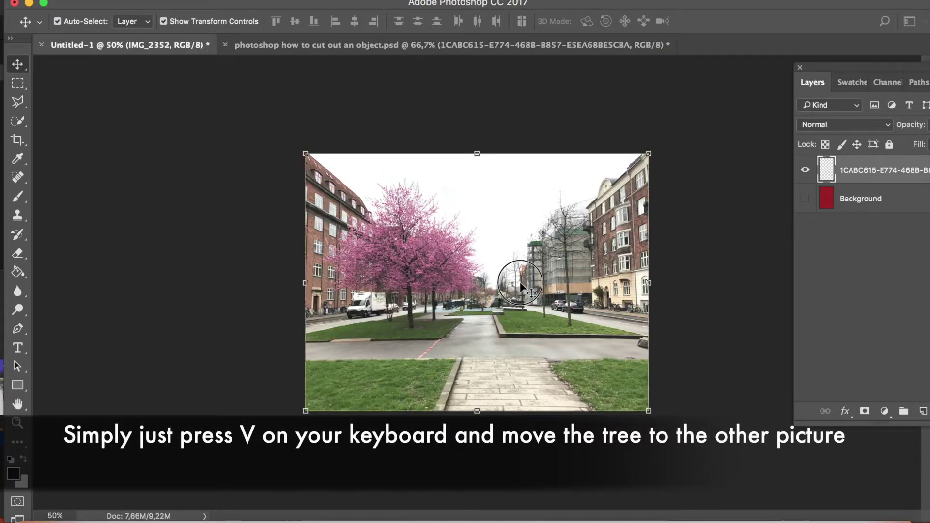
# Drop the tree onto the right-hand lawn and scale it proportionally to 174.65%
pyautogui.moveTo(519, 281)
pyautogui.mouseDown()
pyautogui.moveTo(543, 235)
pyautogui.moveTo(523, 193)
pyautogui.mouseUp()
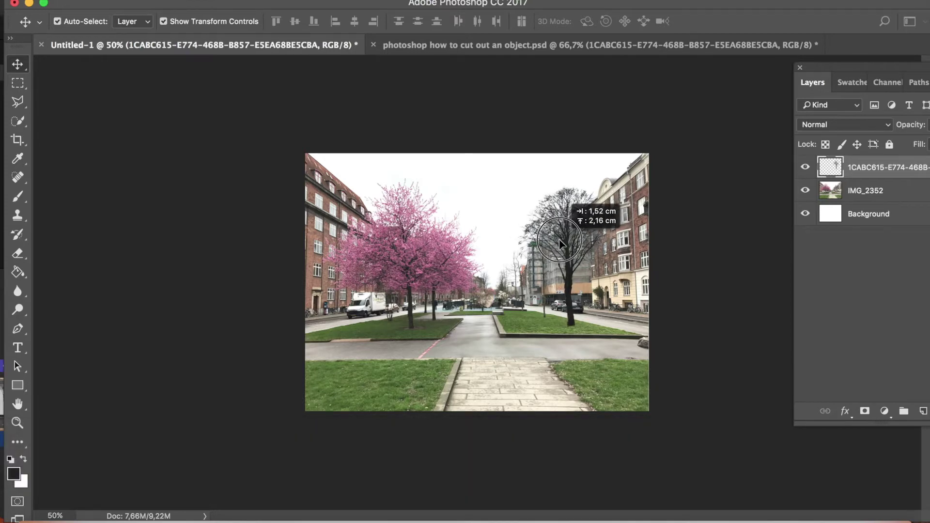
pyautogui.moveTo(516, 186)
pyautogui.mouseDown()
pyautogui.moveTo(391, 114)
pyautogui.moveTo(438, 150)
pyautogui.mouseUp()
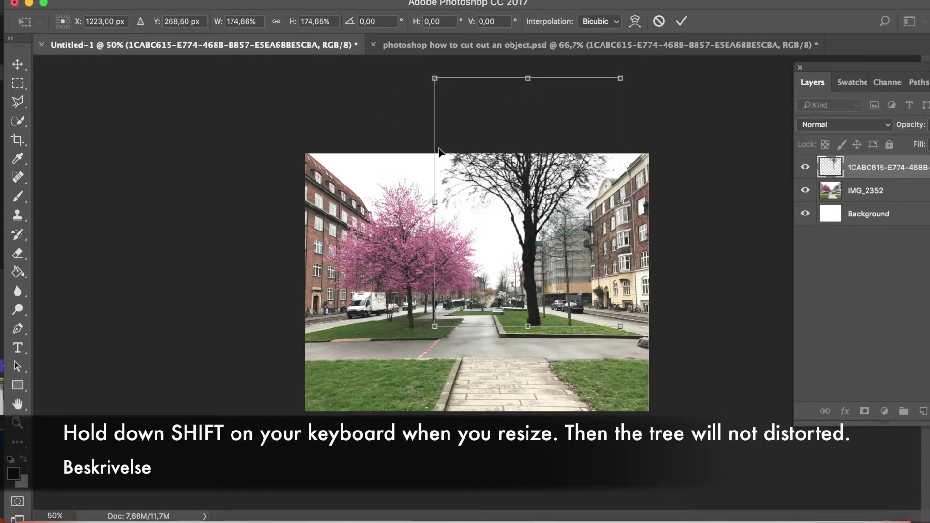
pyautogui.moveTo(544, 209)
pyautogui.mouseDown()
pyautogui.moveTo(588, 211)
pyautogui.moveTo(574, 218)
pyautogui.mouseUp()
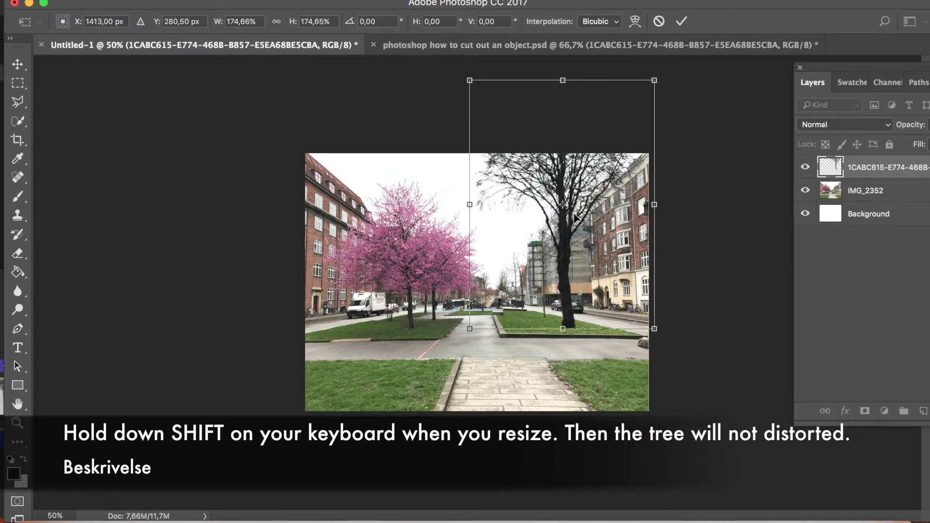
pyautogui.press('Return')
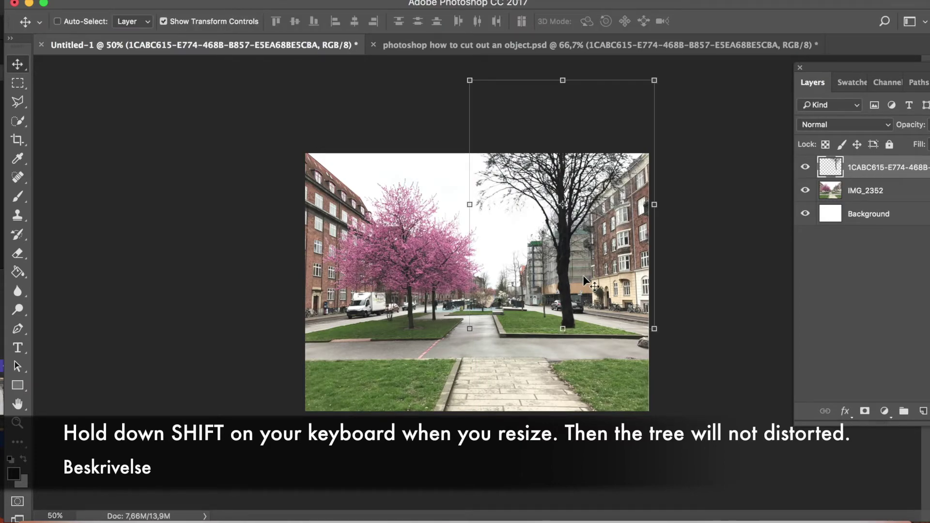
pyautogui.press('super+plus')
pyautogui.press('super+plus')
pyautogui.press('super+plus')
pyautogui.press('super+plus')
# Erase the unwanted edge at the tree trunk's base on the tree layer at 300% zoom
pyautogui.hscroll(10, 585, 280)
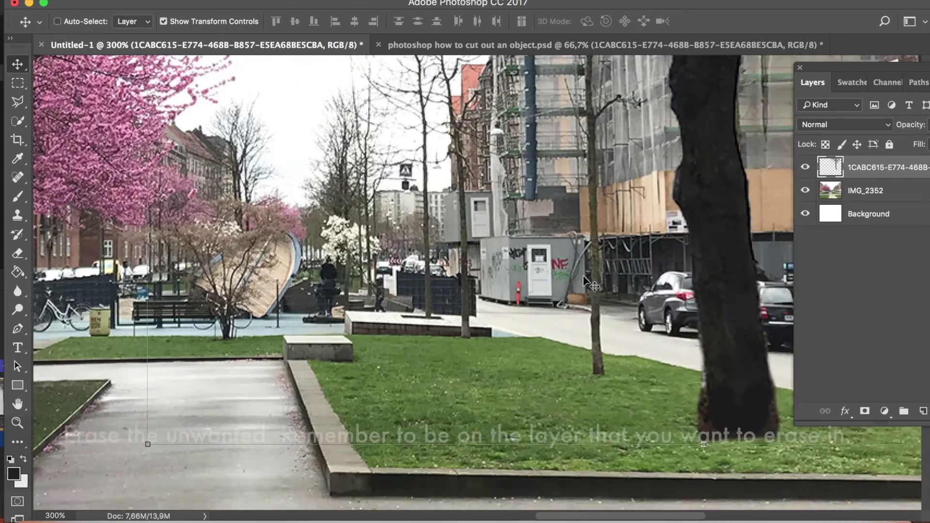
pyautogui.scroll(-5, 585, 280)
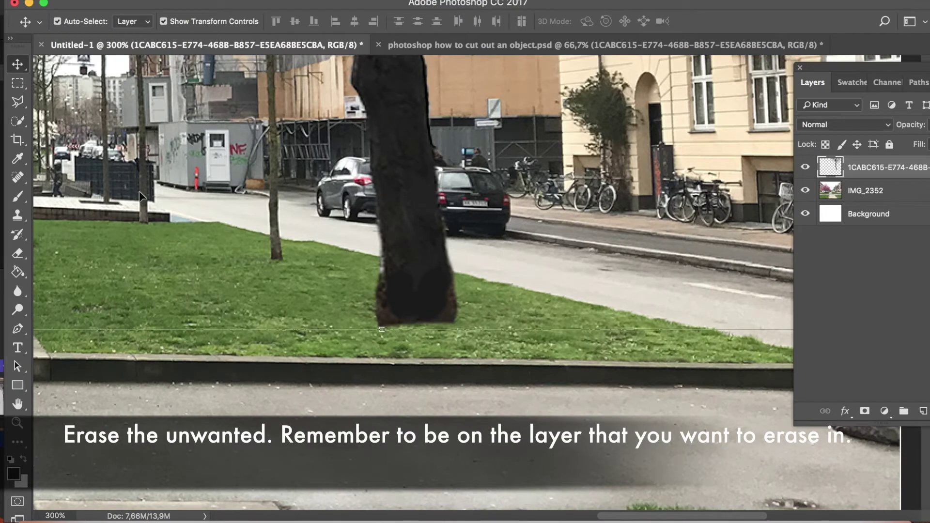
pyautogui.click(23, 250)
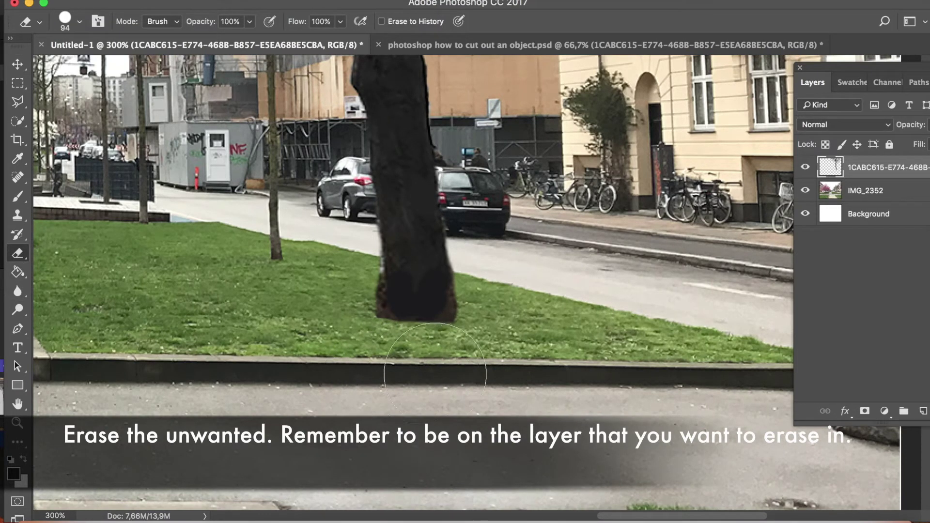
pyautogui.scroll(-3, 440, 370)
pyautogui.scroll(-4, 439, 371)
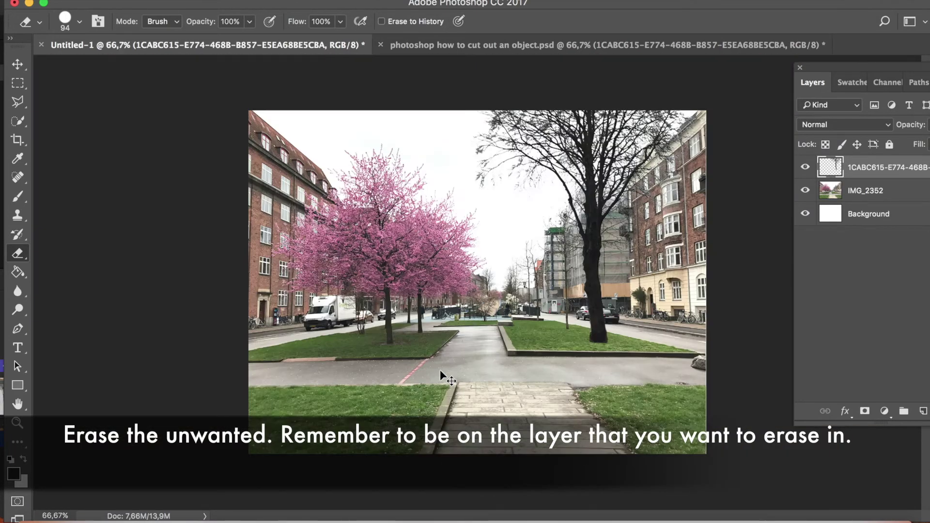
pyautogui.scroll(-3, 440, 371)
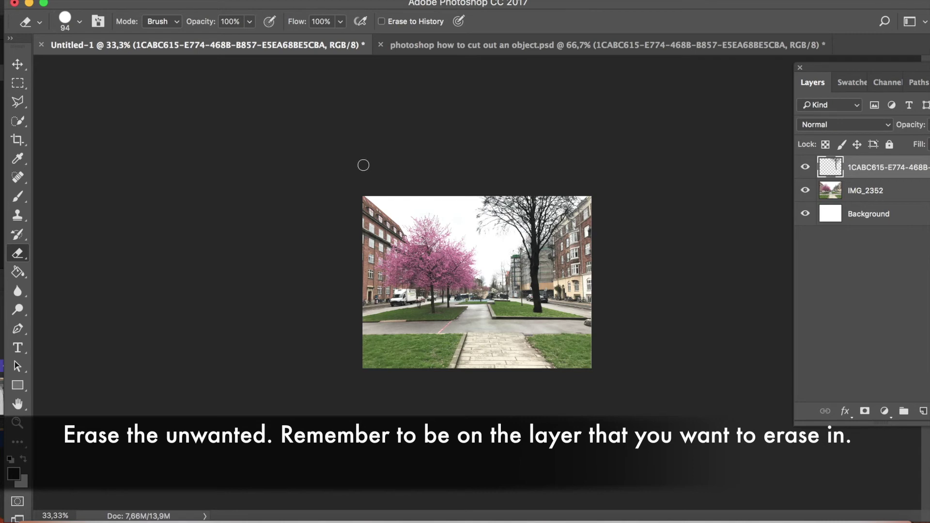
pyautogui.click(810, 519)
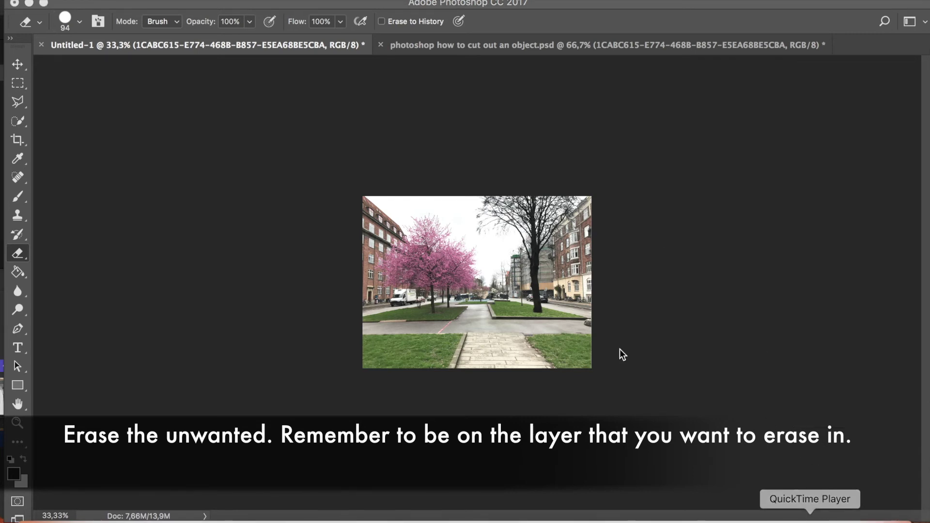